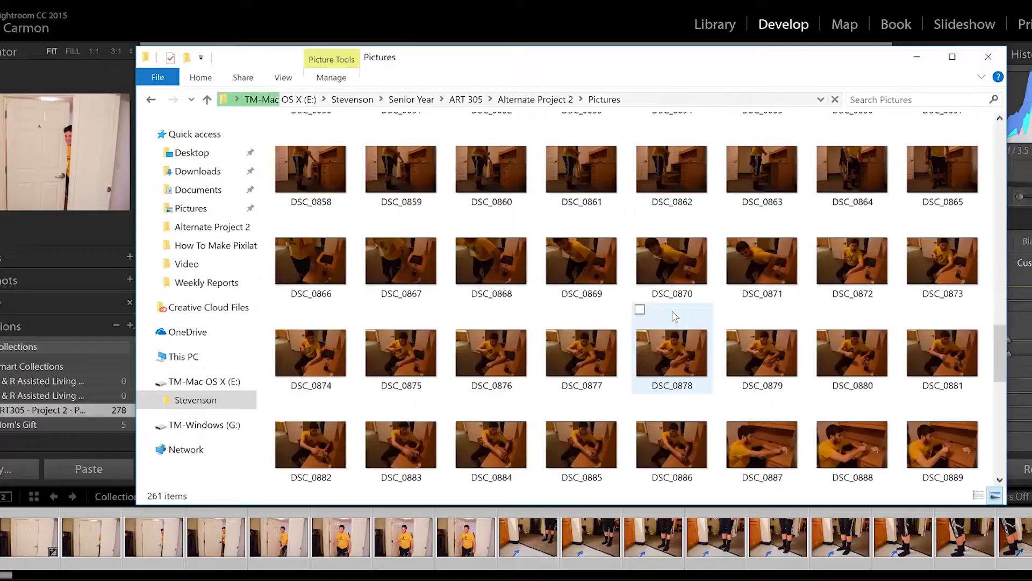
Scroll through the Lightroom export panels to name the photos Cherry_Coke with sequence numbers in Footage Pictures
scroll(675, 317, down, 9)
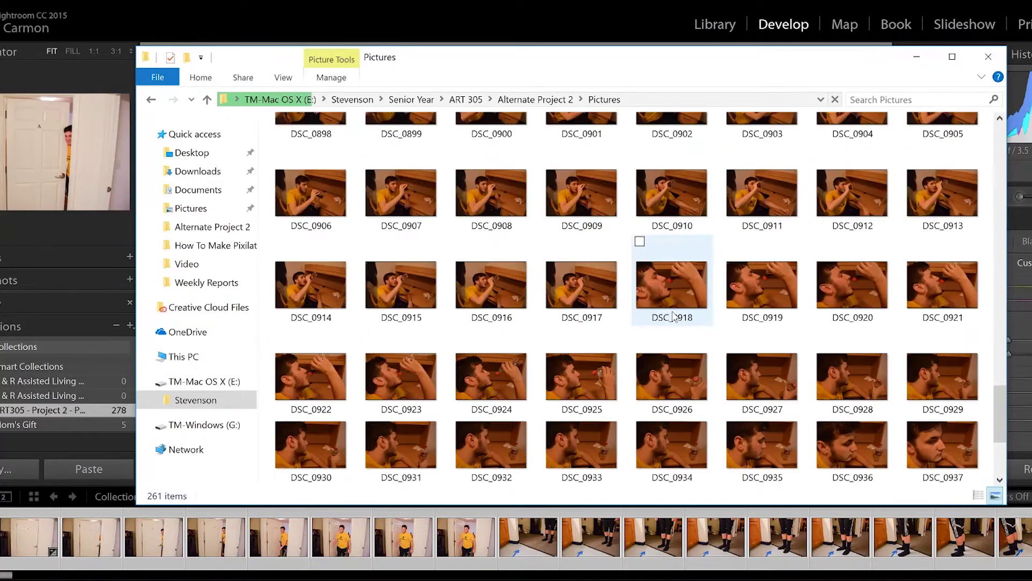
scroll(675, 316, down, 2)
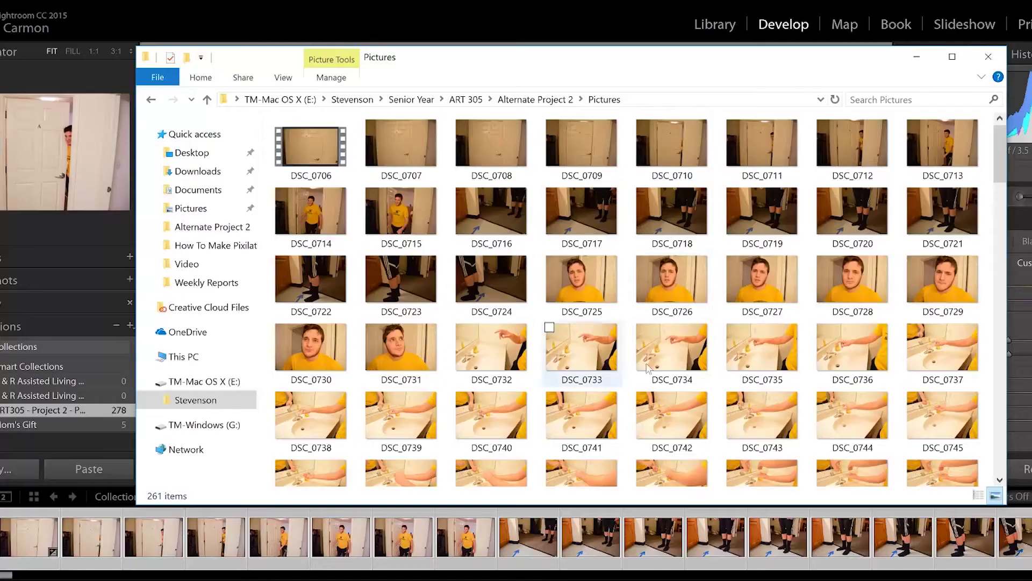
scroll(672, 310, down, 5)
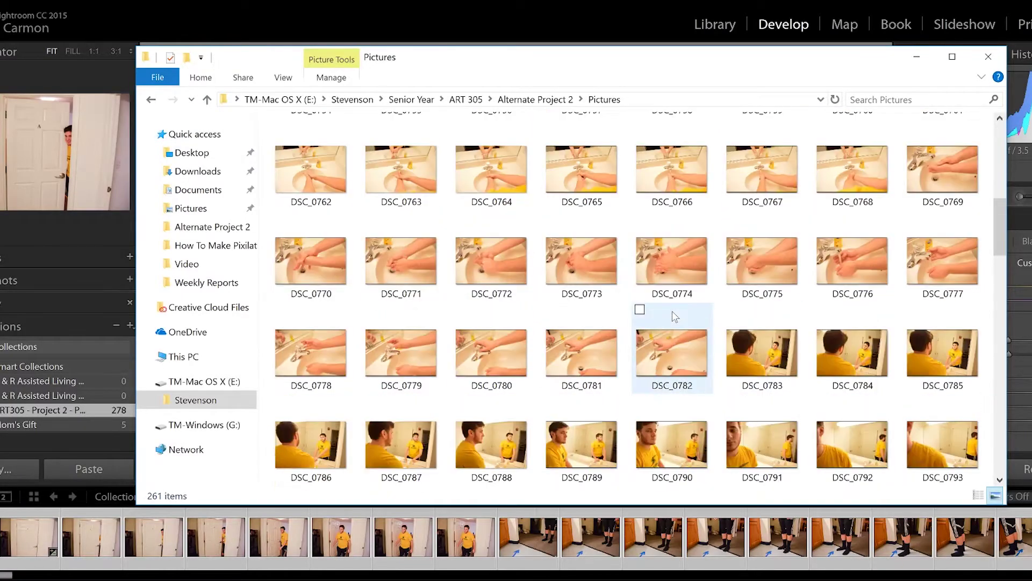
scroll(672, 313, down, 6)
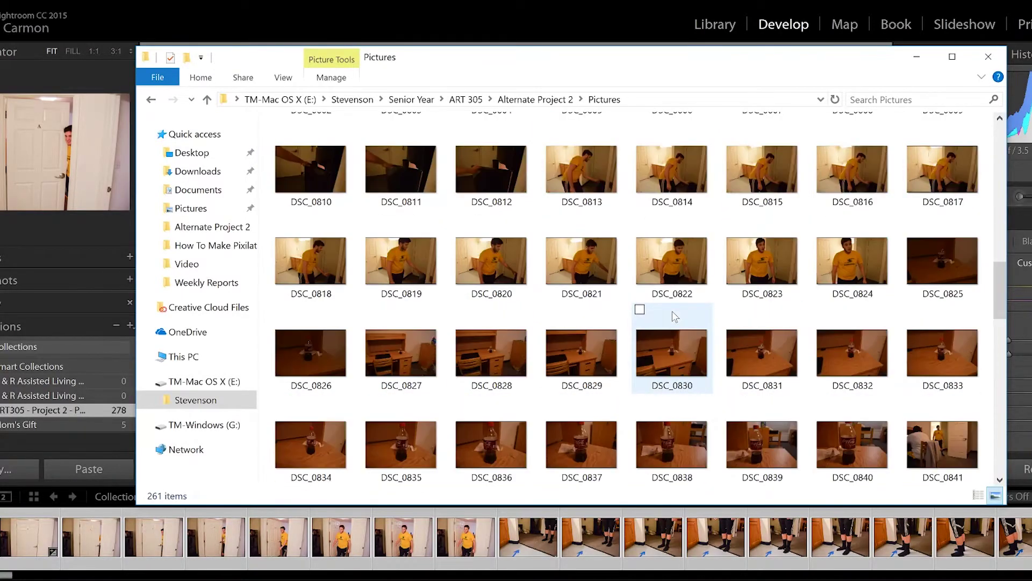
scroll(675, 316, down, 3)
scroll(675, 317, down, 9)
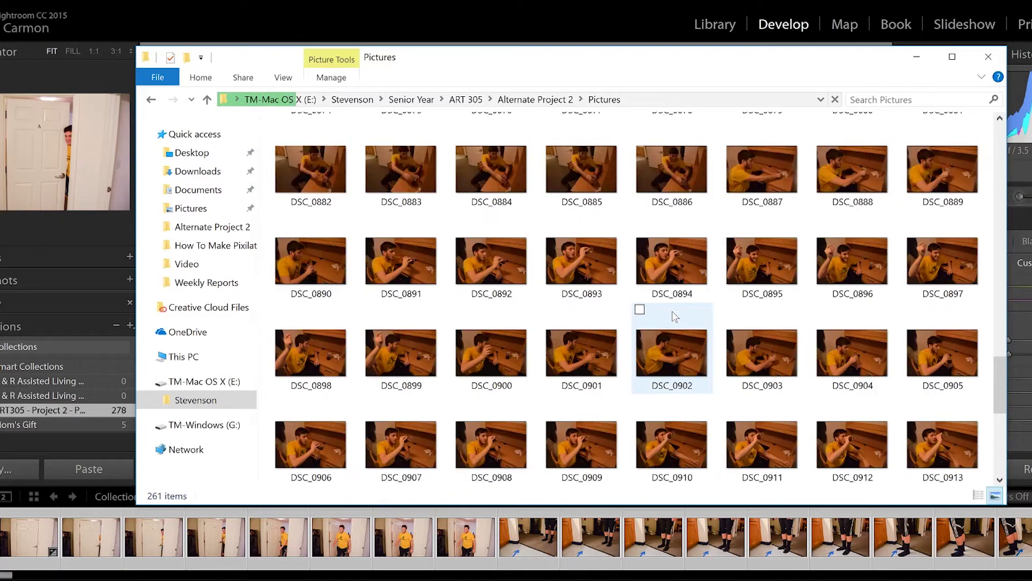
scroll(673, 315, down, 4)
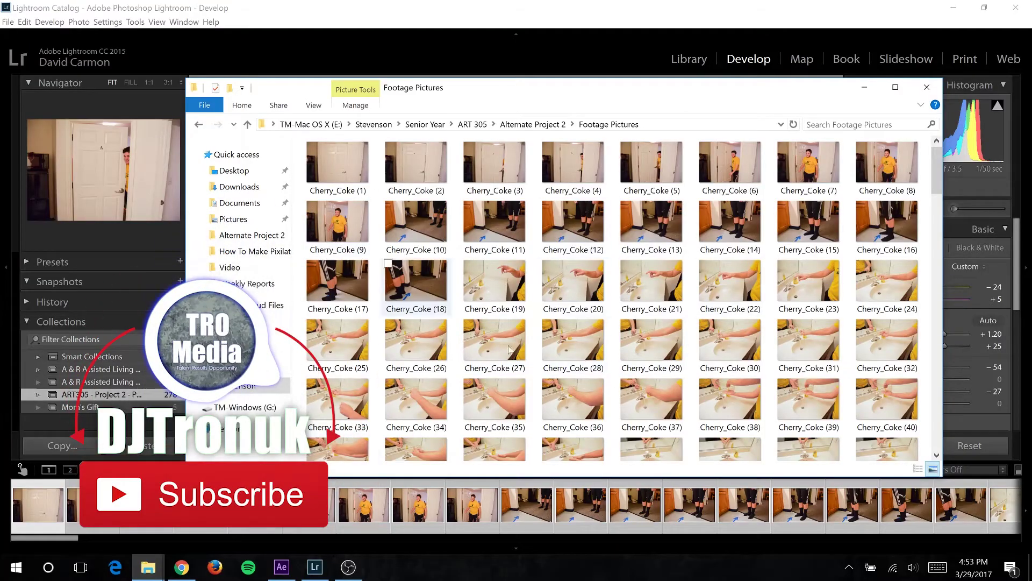
scroll(516, 298, down, 5)
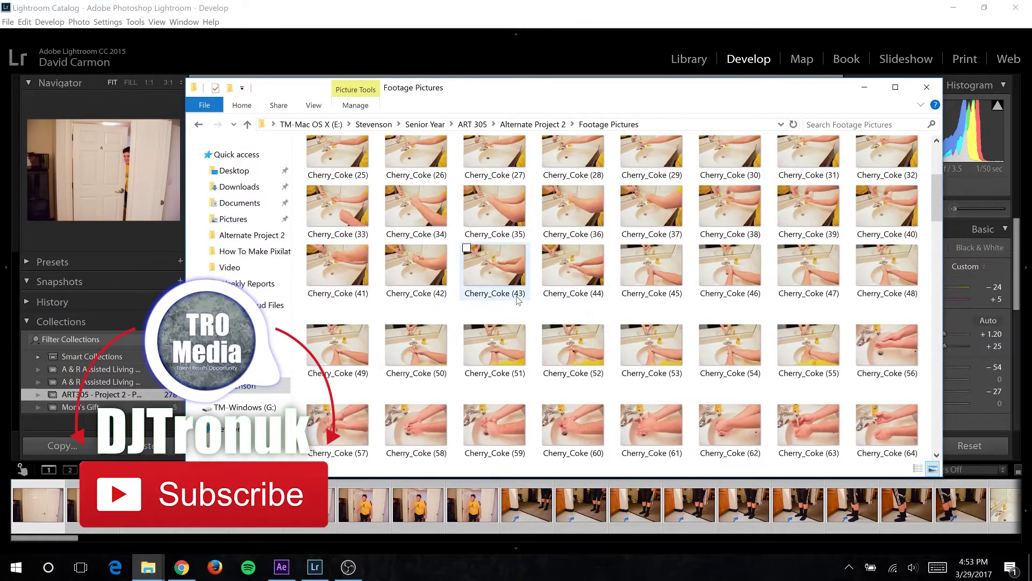
scroll(517, 299, down, 10)
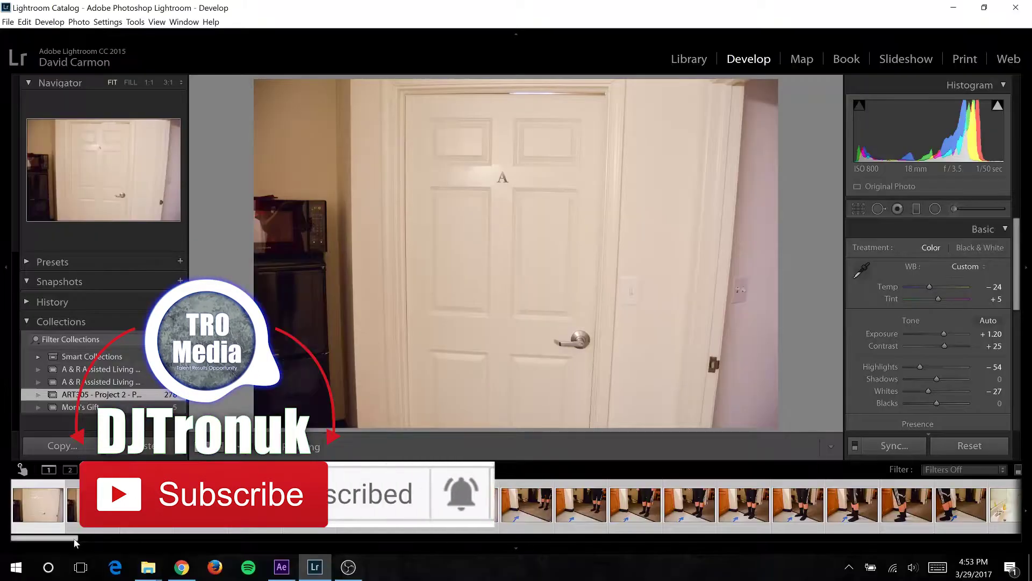
drag(64, 538, 440, 567)
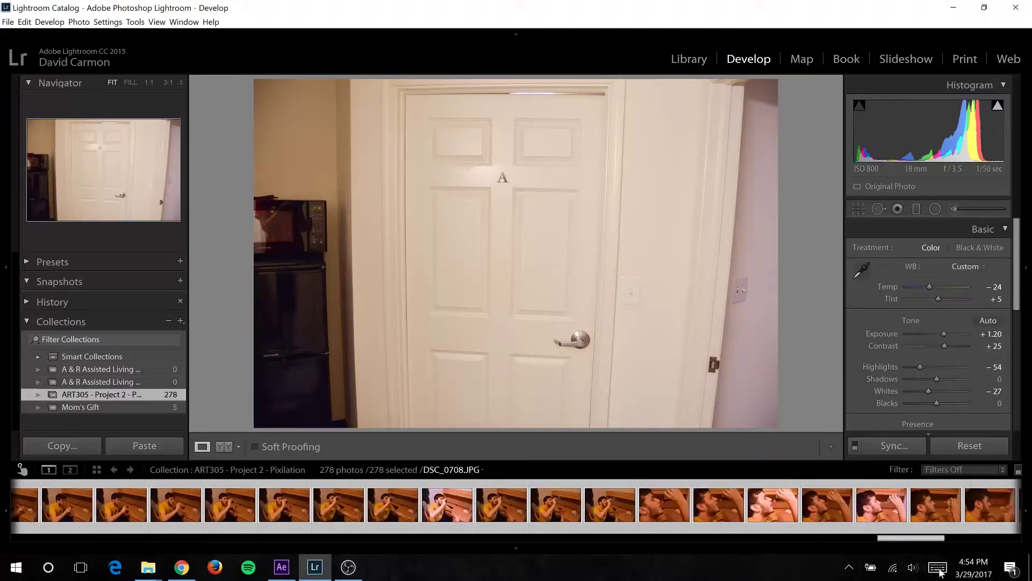
scroll(601, 529, left, 15)
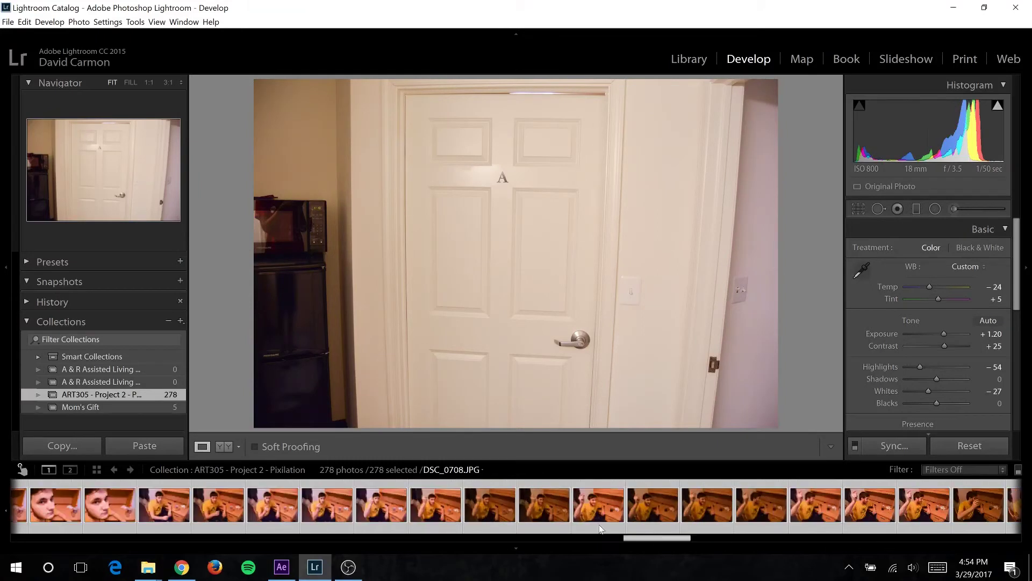
scroll(600, 529, left, 20)
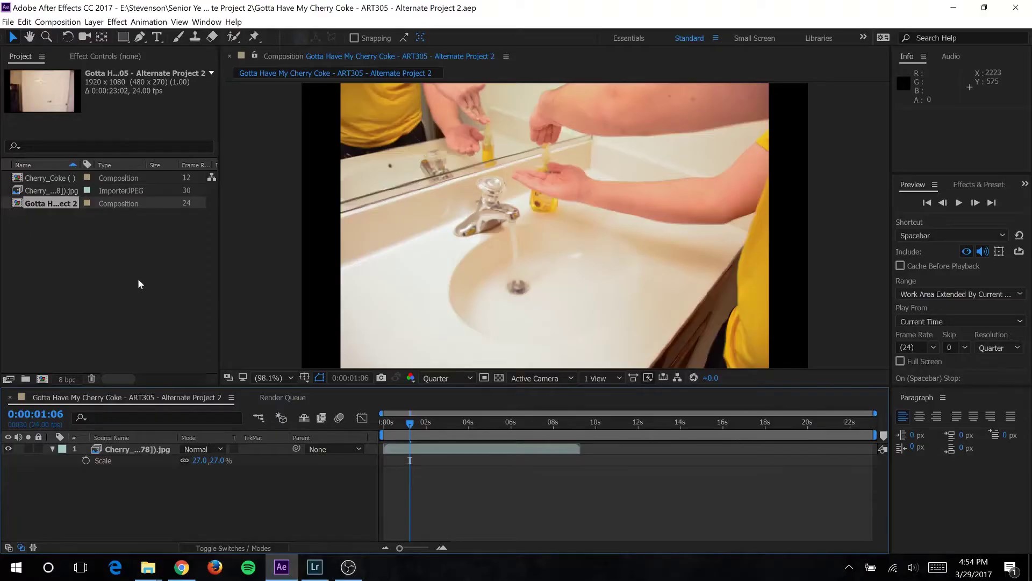
Import Cherry_Coke (1) into the project as a JPEG Sequence
right_click(78, 237)
mouse_move(172, 293)
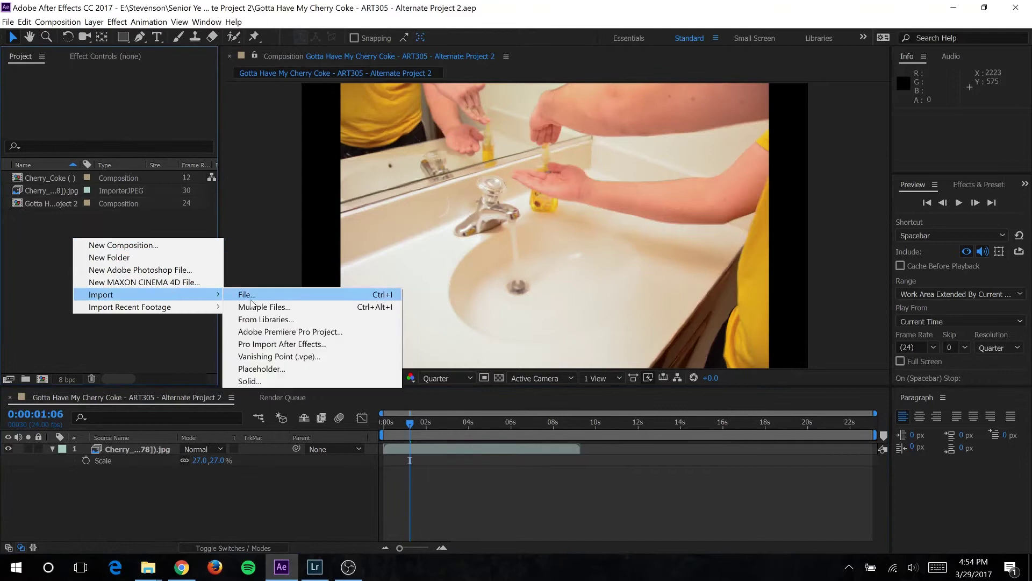
click(242, 293)
click(156, 127)
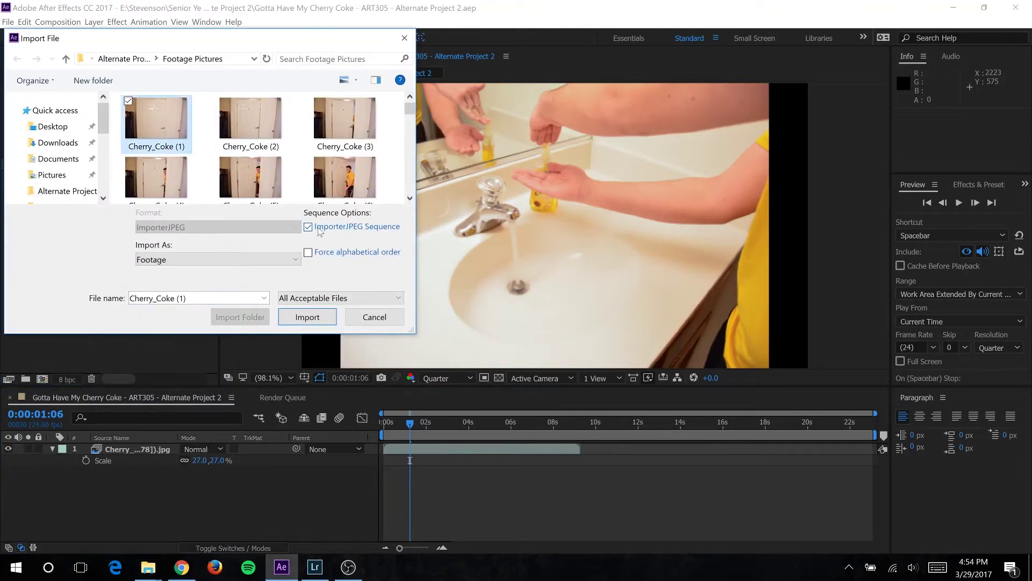
click(215, 259)
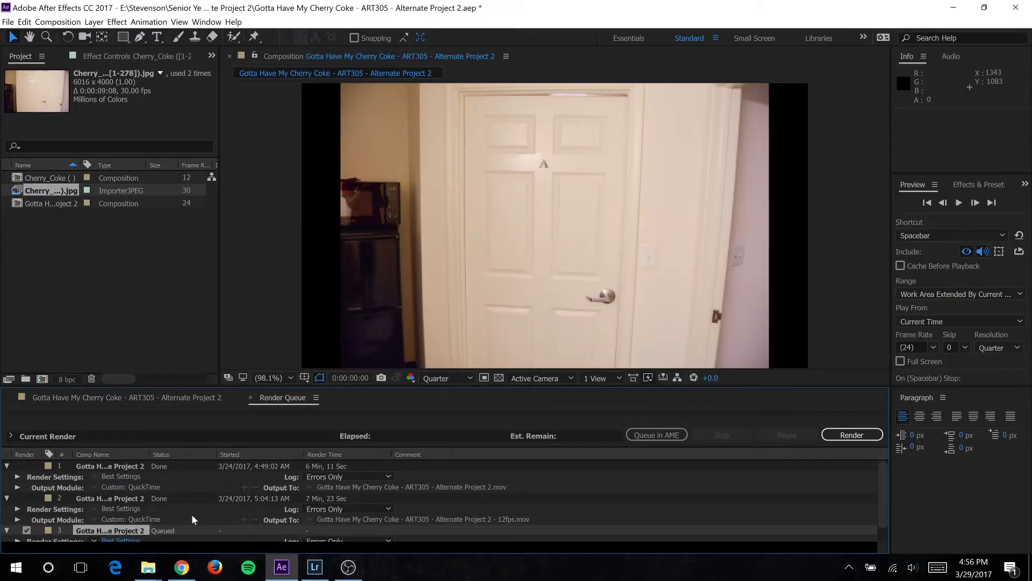
Set the third queued render's output module to QuickTime with the H.264 codec
scroll(284, 456, down, 1)
click(113, 536)
click(430, 112)
click(462, 242)
click(661, 115)
click(702, 288)
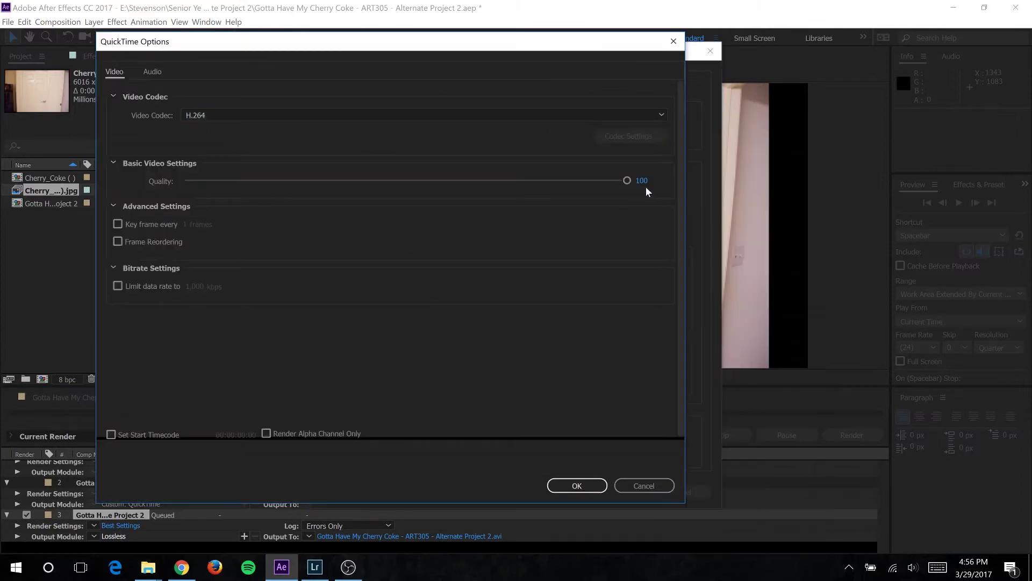
click(576, 486)
click(614, 491)
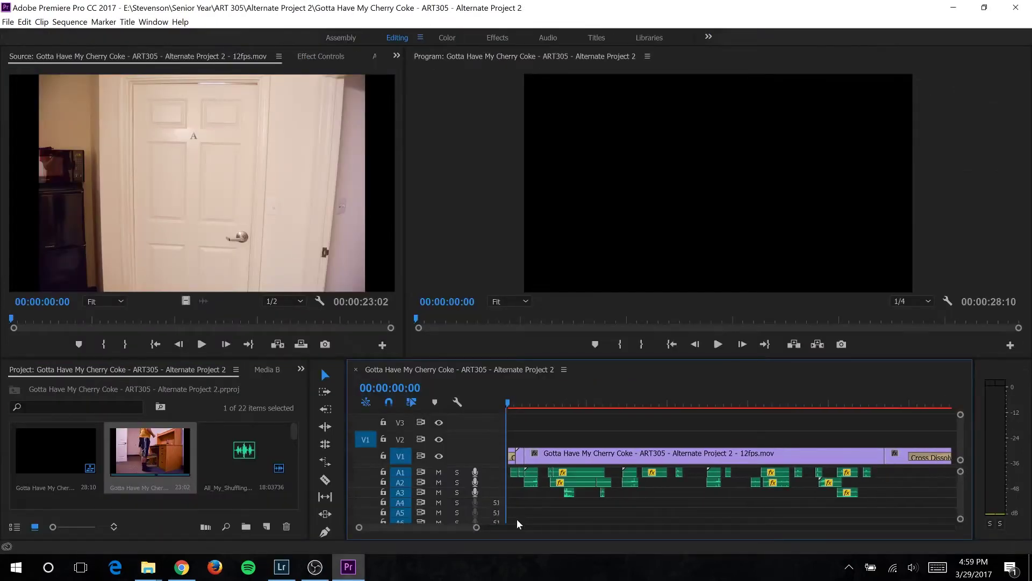
Preview the sequence by scrubbing from 00:00:04:07, then return the playhead to the start
click(577, 402)
drag(582, 402, 627, 403)
key(Home)
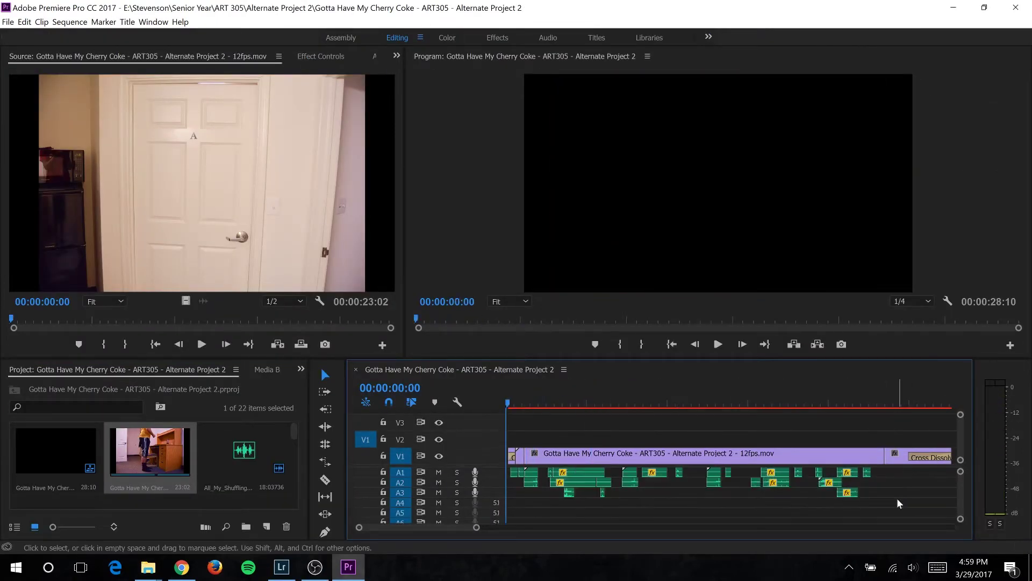
key(space)
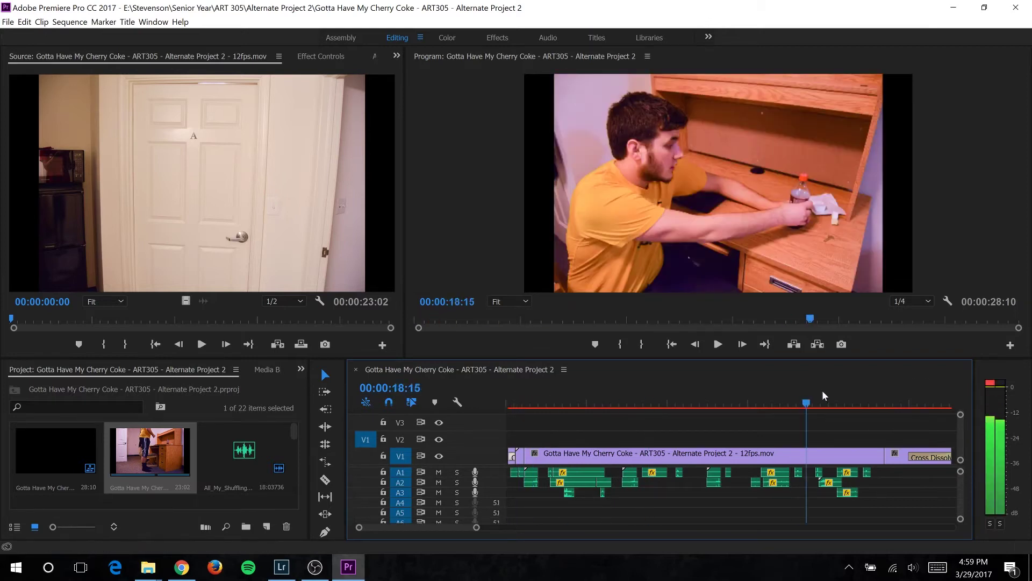
key(Home)
drag(477, 527, 492, 529)
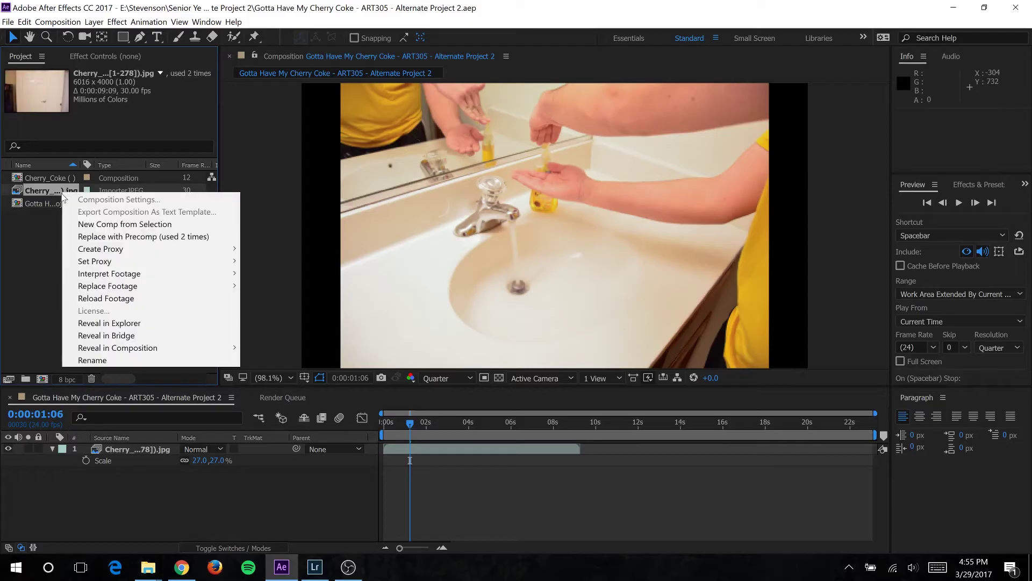
Open the footage's Interpret Footage > Main settings, then Premiere's Export Media format list
mouse_move(217, 274)
click(266, 273)
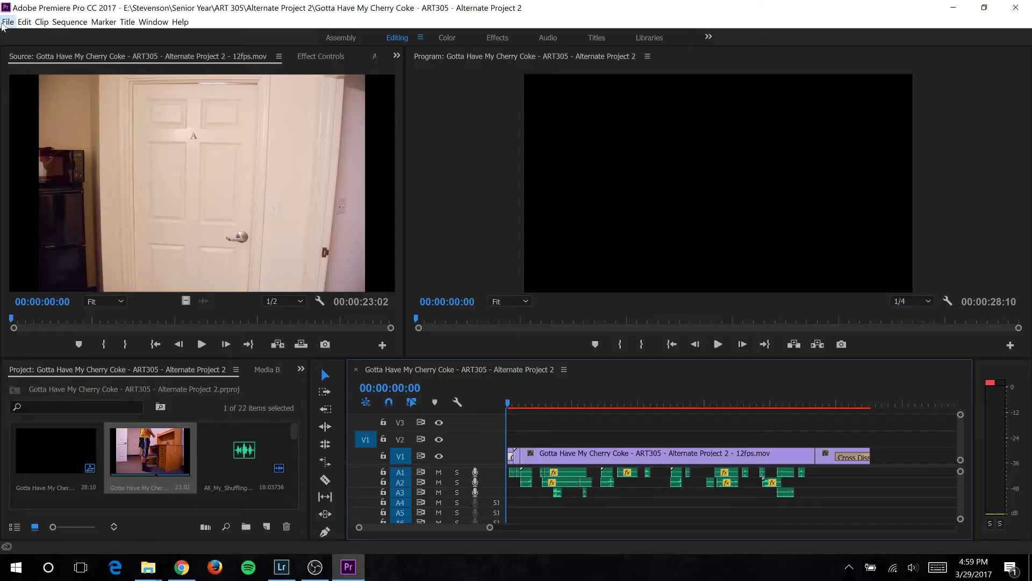
click(7, 22)
mouse_move(80, 321)
click(223, 321)
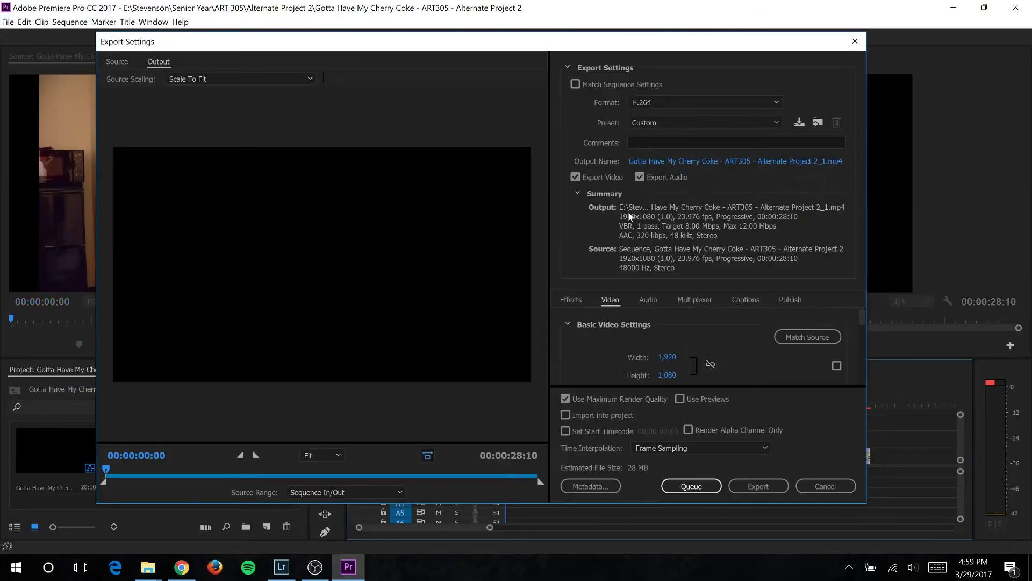
click(693, 102)
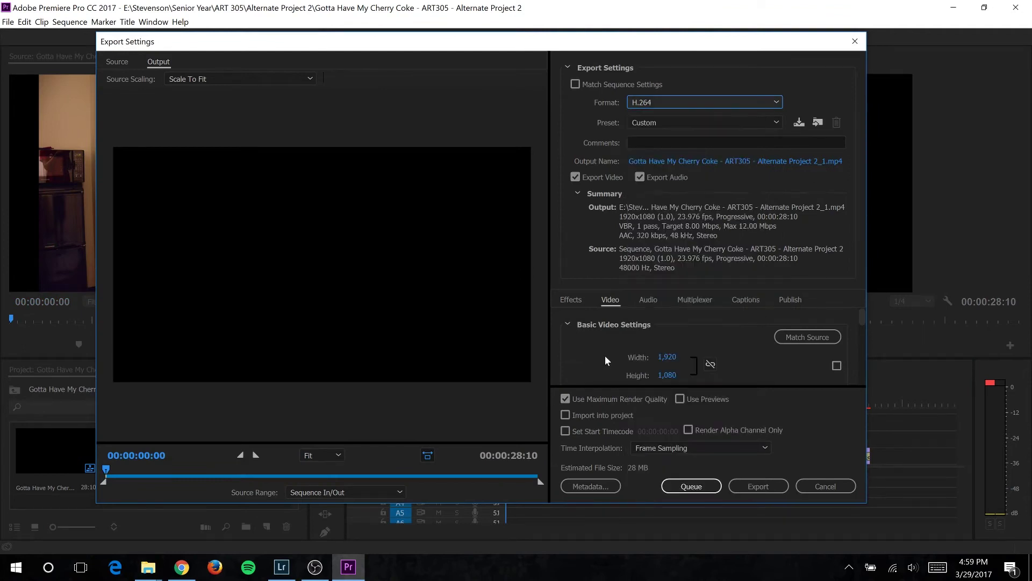